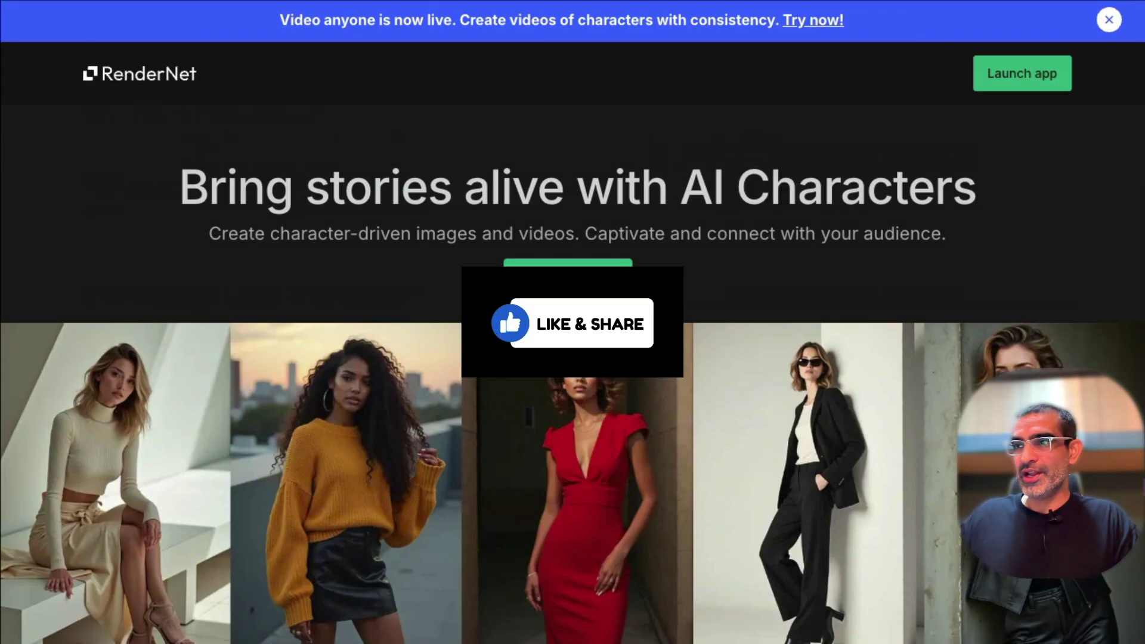
- Look over the RenderNet landing page, including its headline, character images and usage figures
scroll(704, 217, "down", 2)
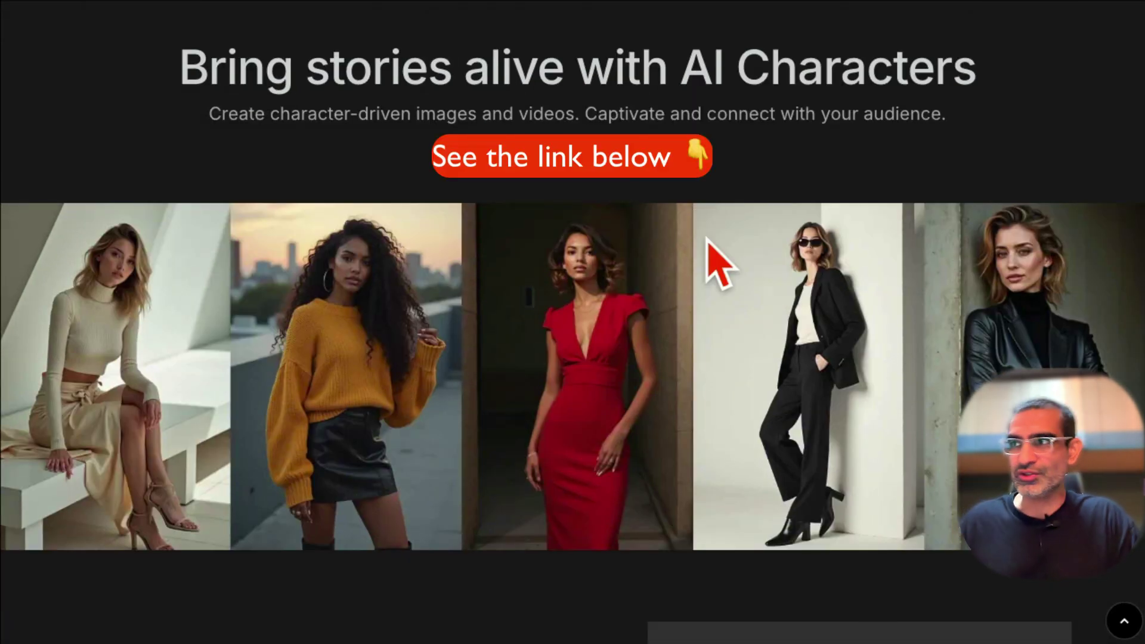
left_click_drag(668, 68, 893, 67)
scroll(909, 316, "down", 1)
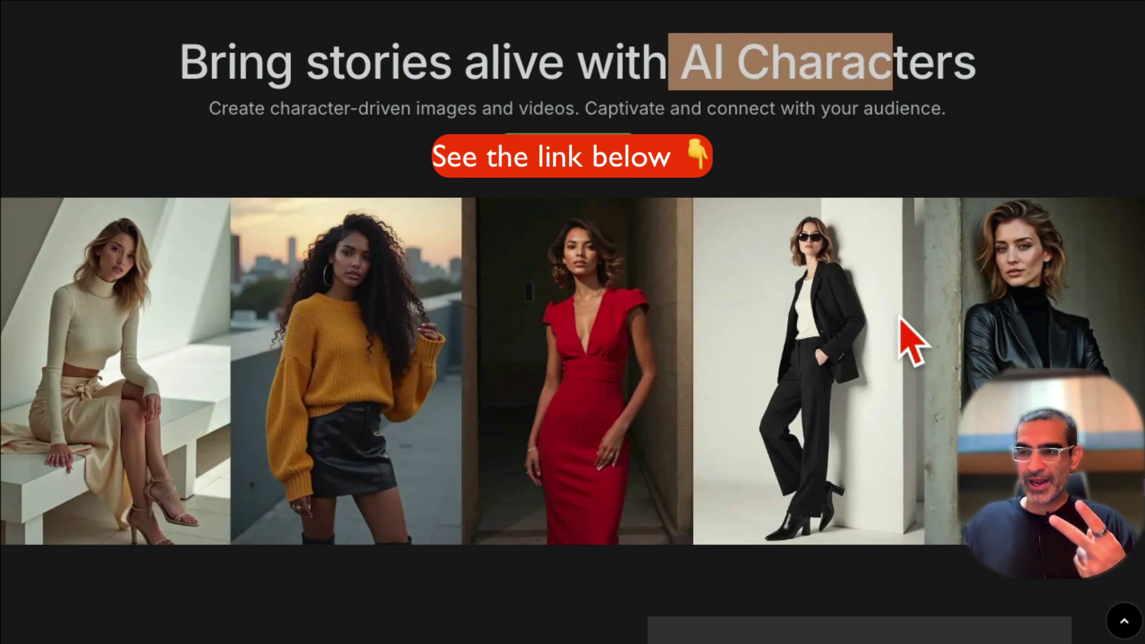
scroll(900, 316, "down", 4)
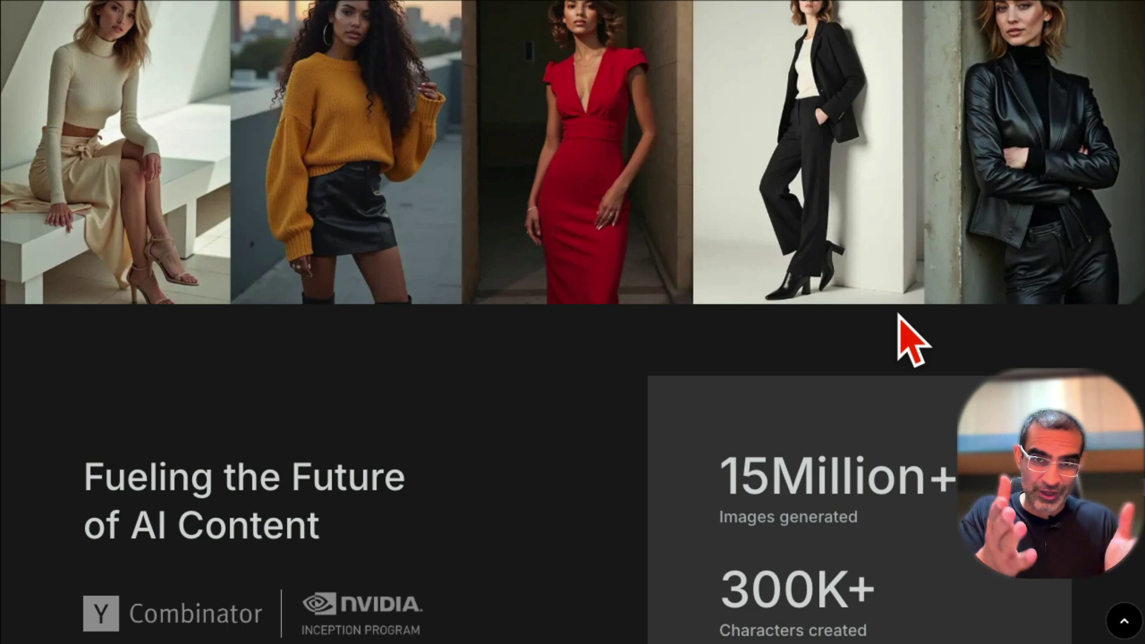
scroll(872, 294, "down", 15)
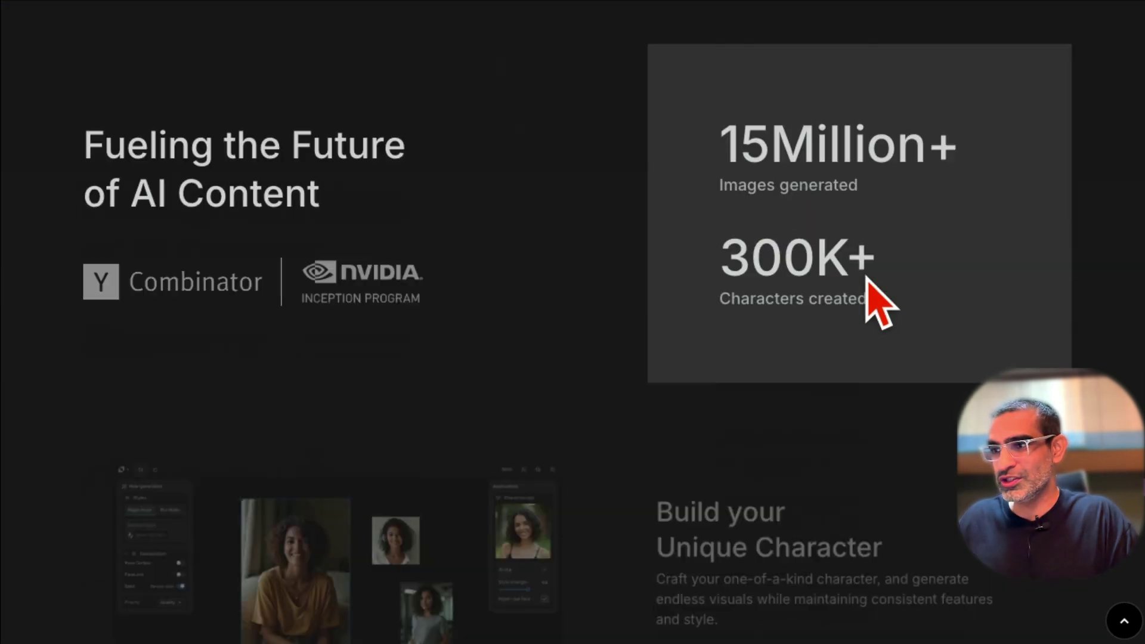
scroll(871, 294, "up", 20)
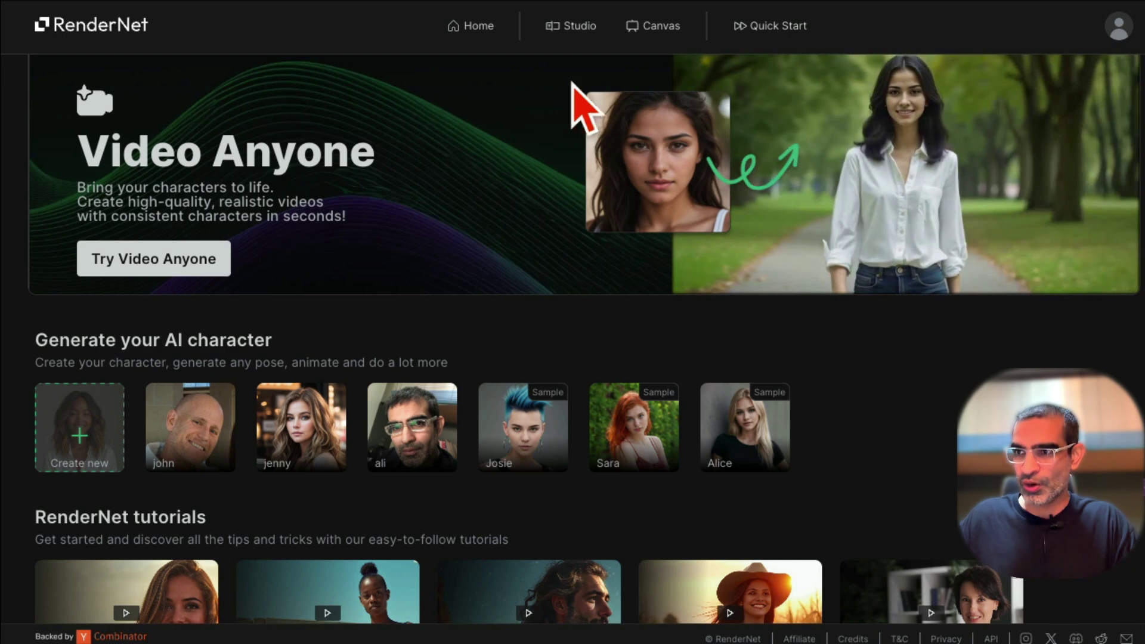
- Read the Video Anyone banner text and the Generate your AI character heading on the home page
left_click_drag(110, 158, 364, 210)
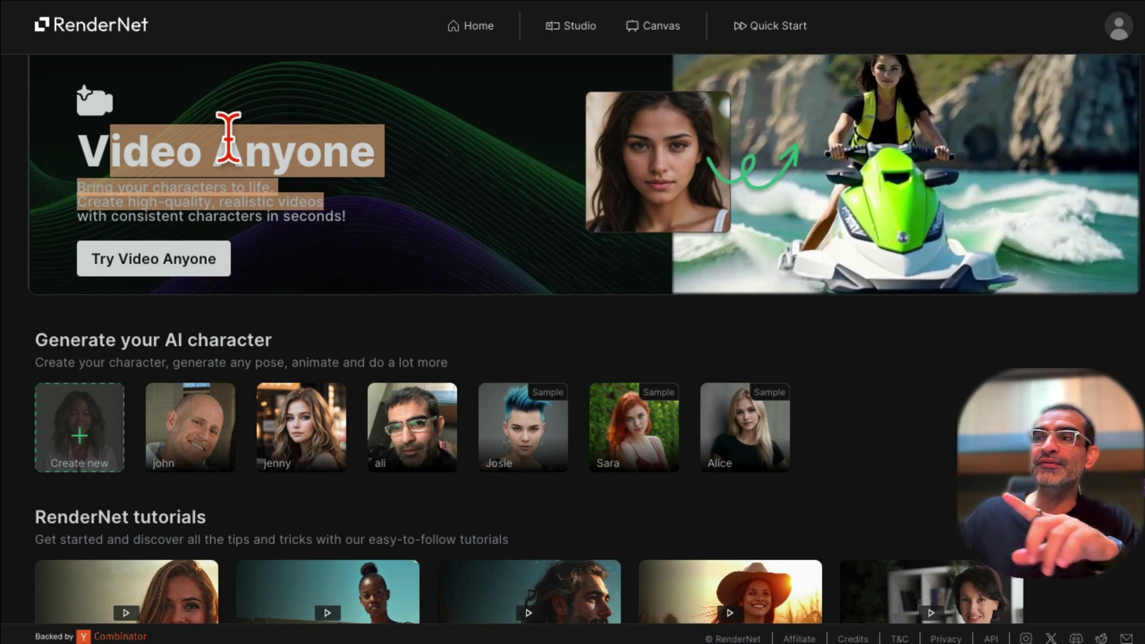
left_click_drag(197, 133, 417, 230)
left_click(247, 200)
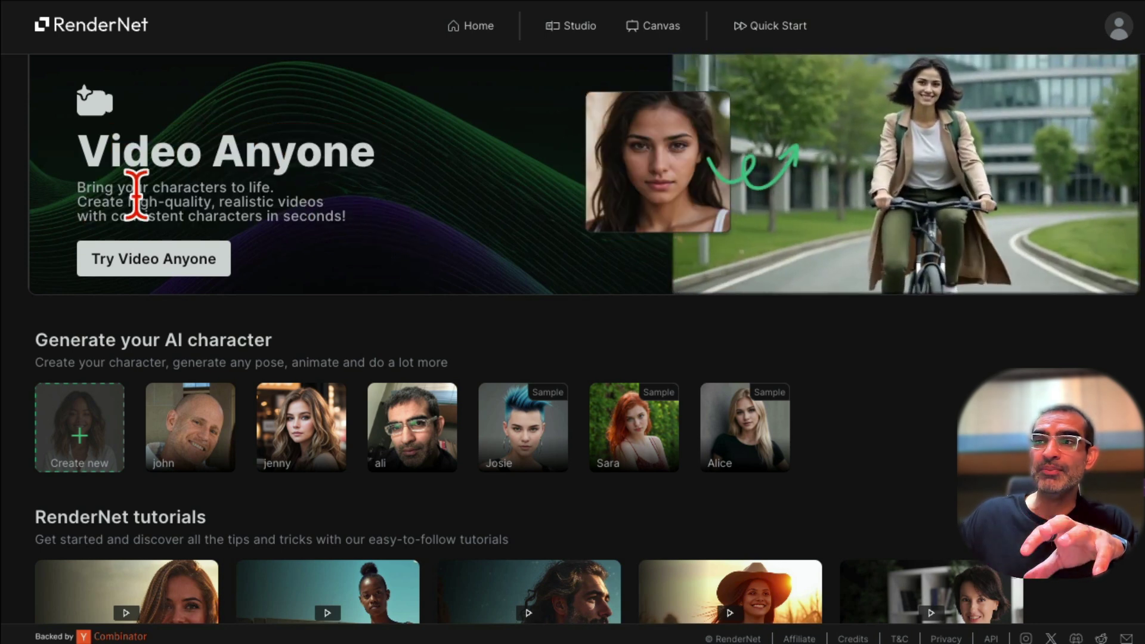
left_click_drag(136, 189, 274, 188)
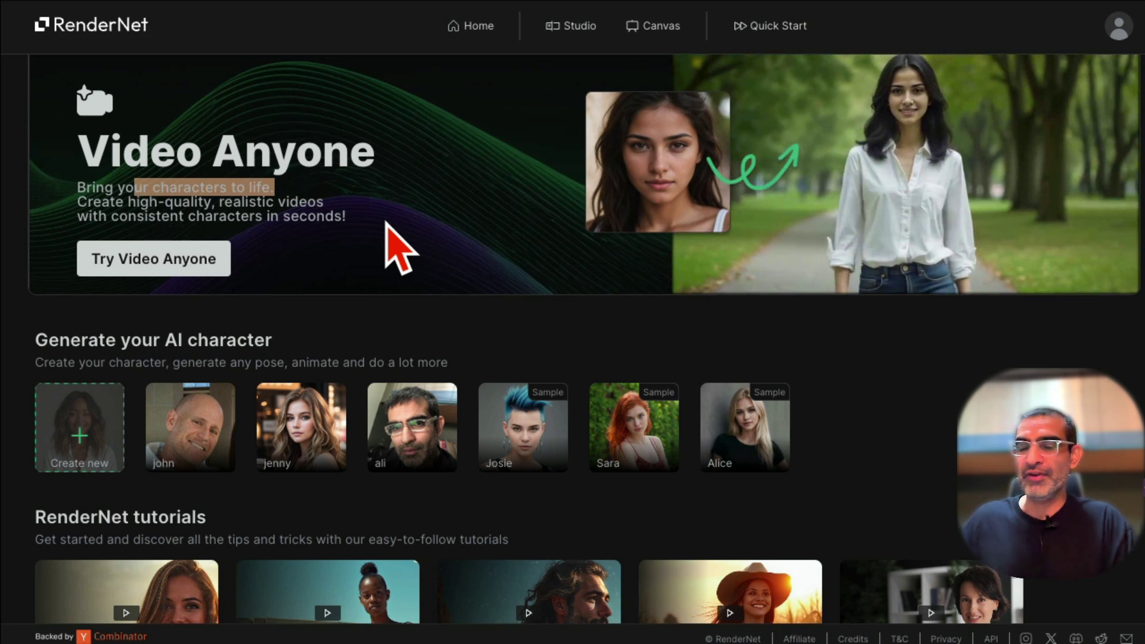
left_click_drag(76, 337, 327, 350)
left_click(158, 349)
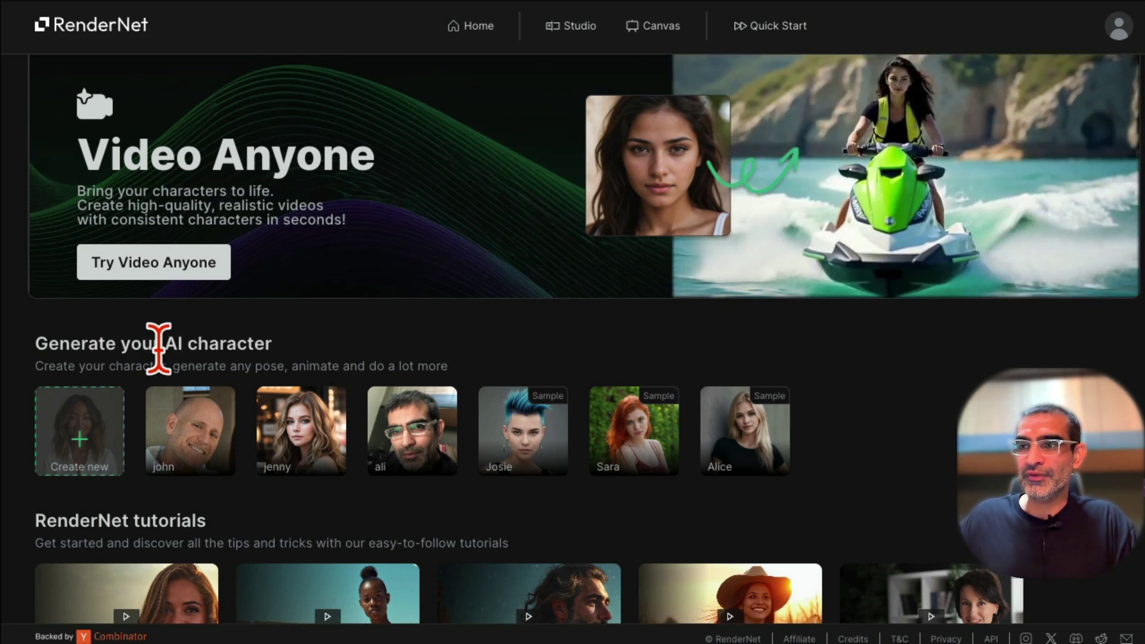
left_click_drag(54, 343, 156, 340)
left_click(288, 352)
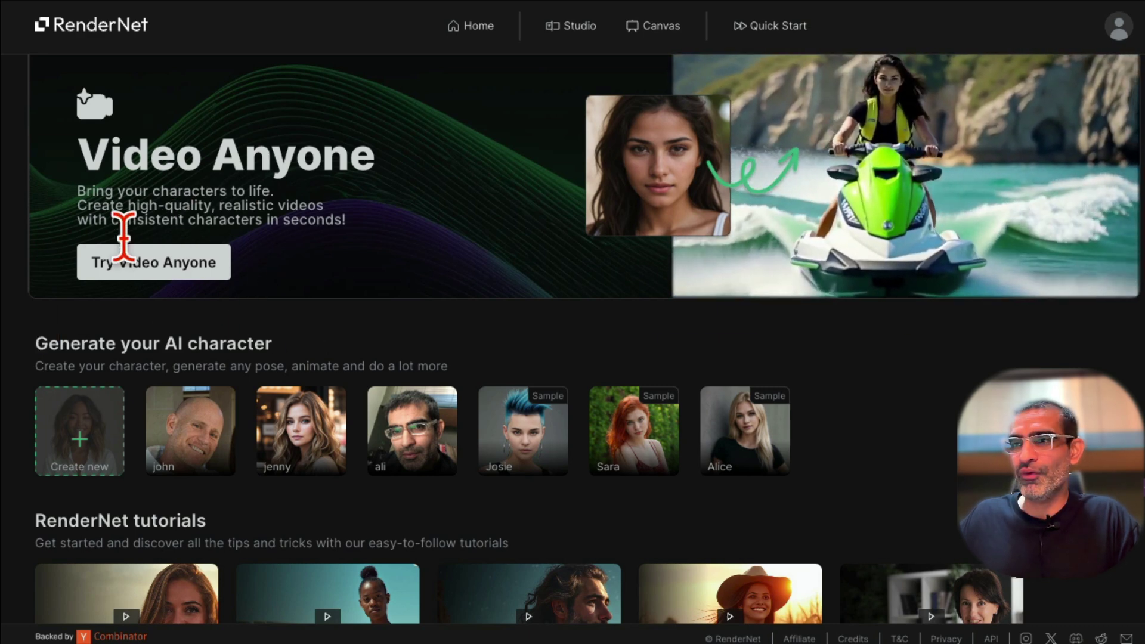
- Start Video Anyone, clear its current source image and bring up the image asset library
left_click(149, 265)
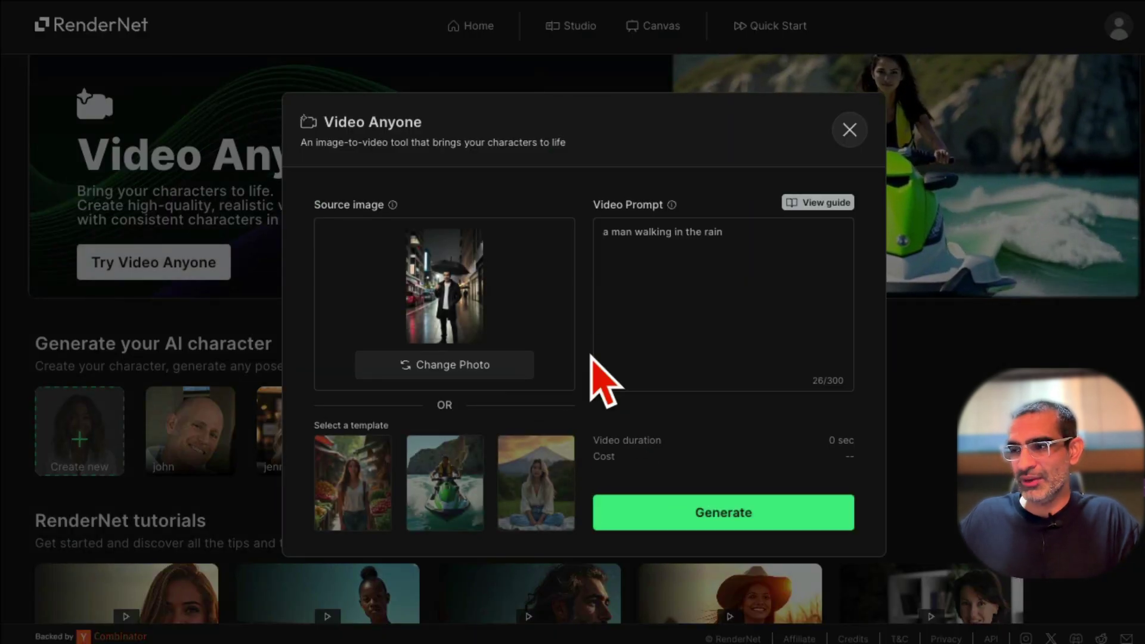
left_click(448, 372)
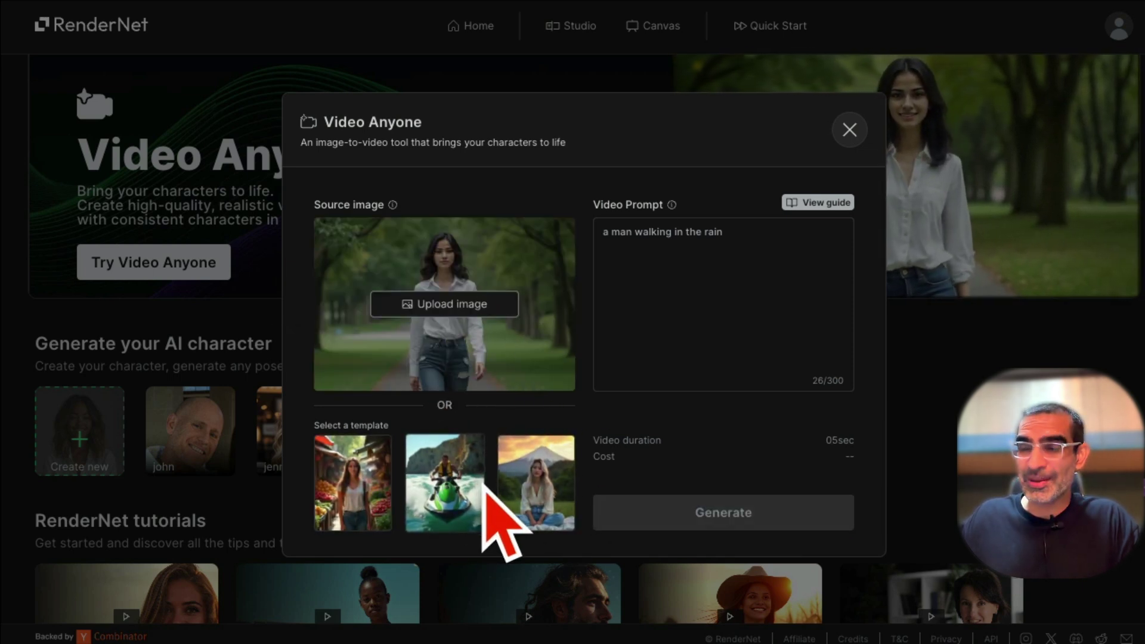
left_click(451, 314)
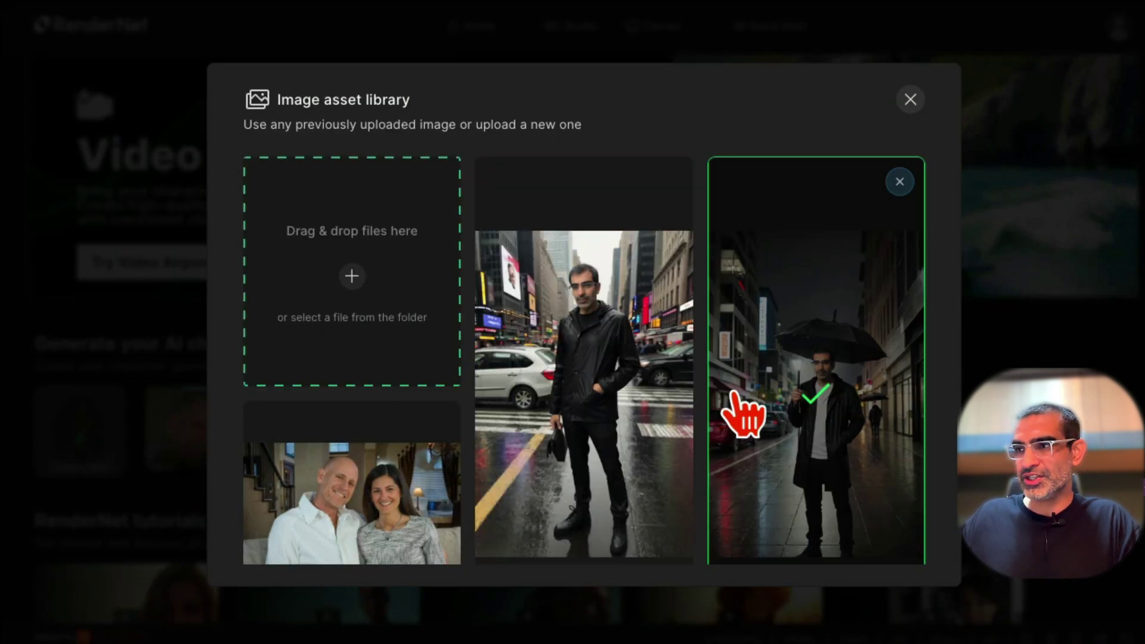
- Look through the previously uploaded images in the image asset library
left_click_drag(325, 101, 513, 110)
left_click(757, 352)
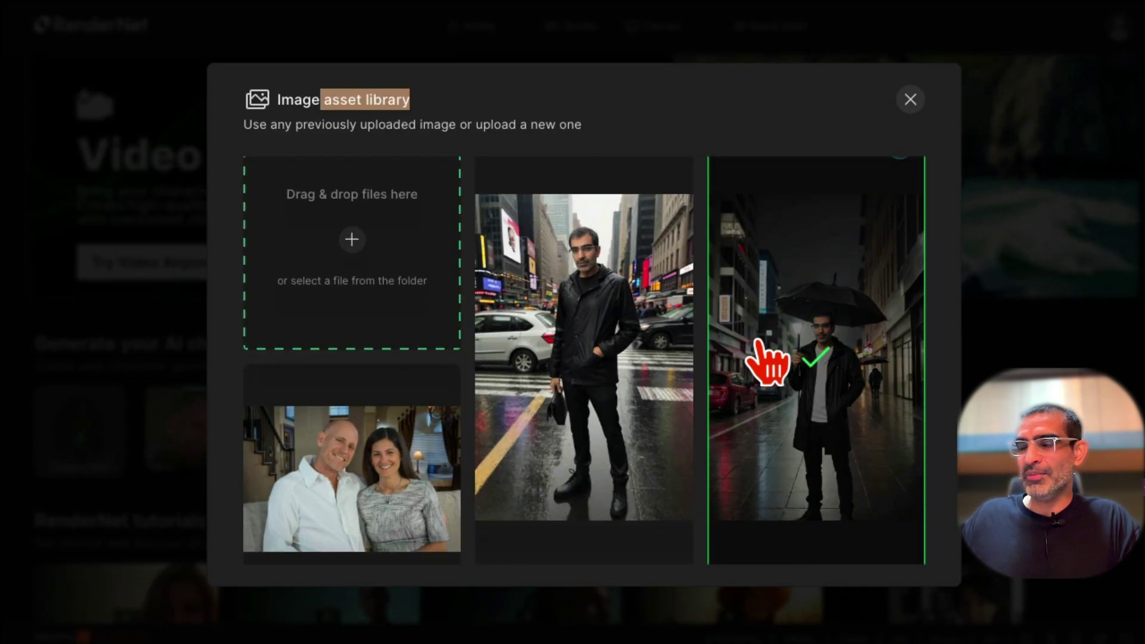
scroll(746, 358, "down", 3)
scroll(692, 352, "up", 2)
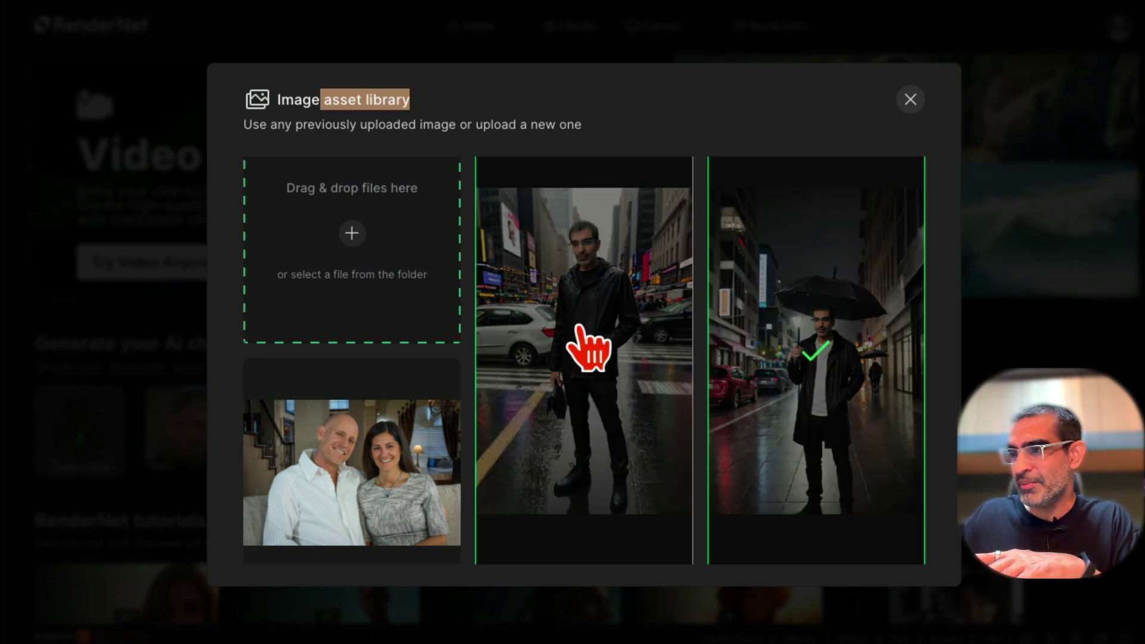
scroll(686, 328, "down", 1)
scroll(818, 355, "down", 5)
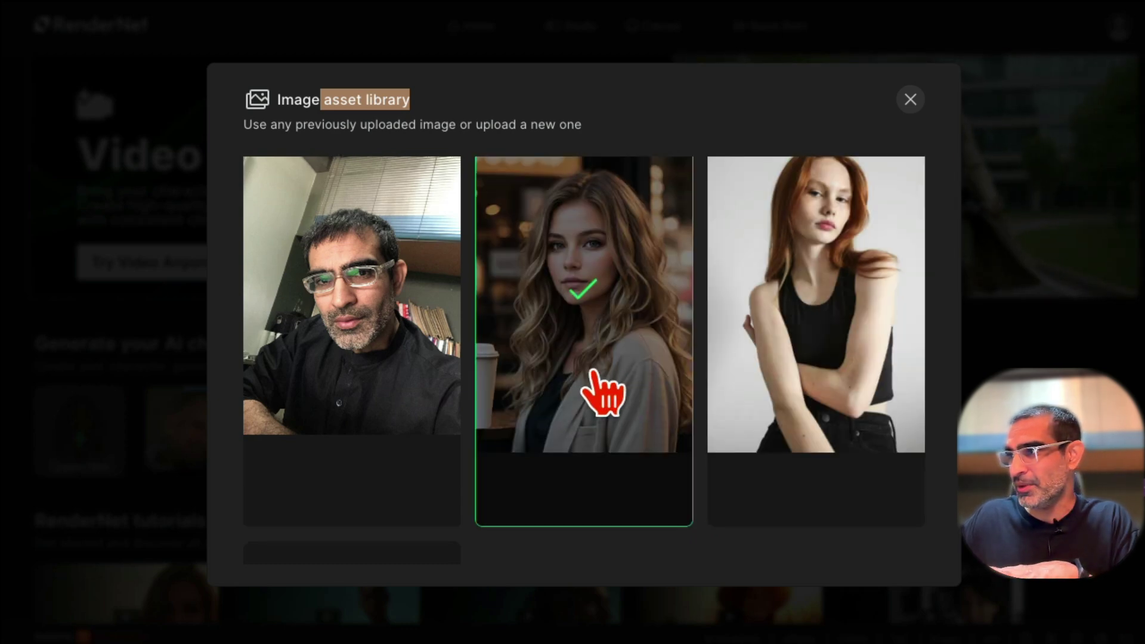
scroll(834, 389, "down", 4)
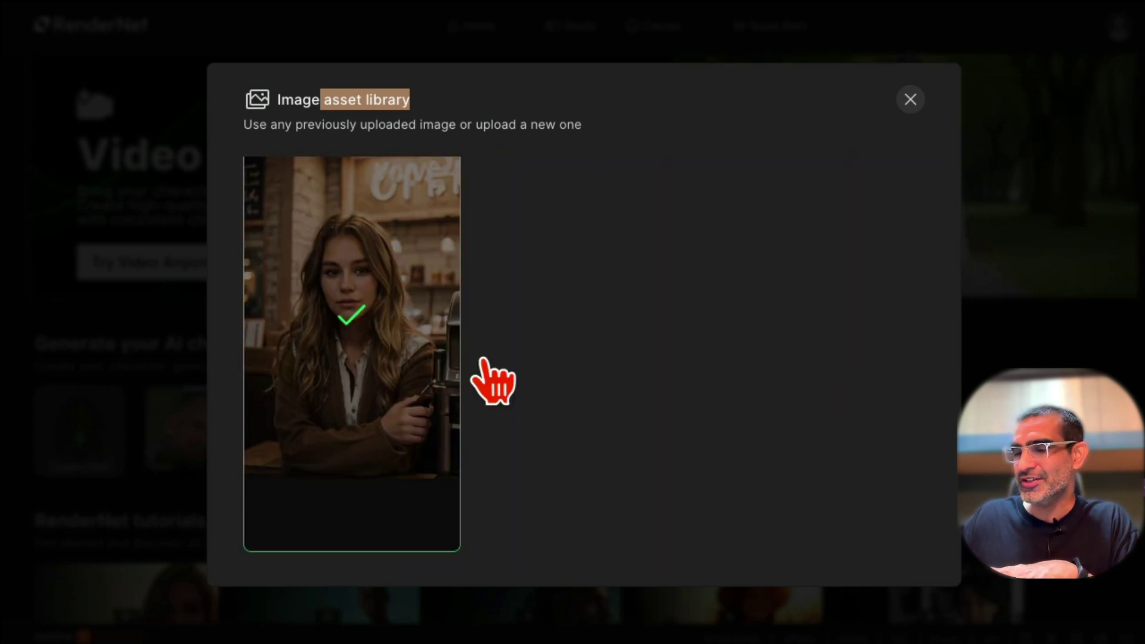
scroll(719, 409, "up", 6)
scroll(716, 409, "down", 4)
scroll(722, 406, "up", 7)
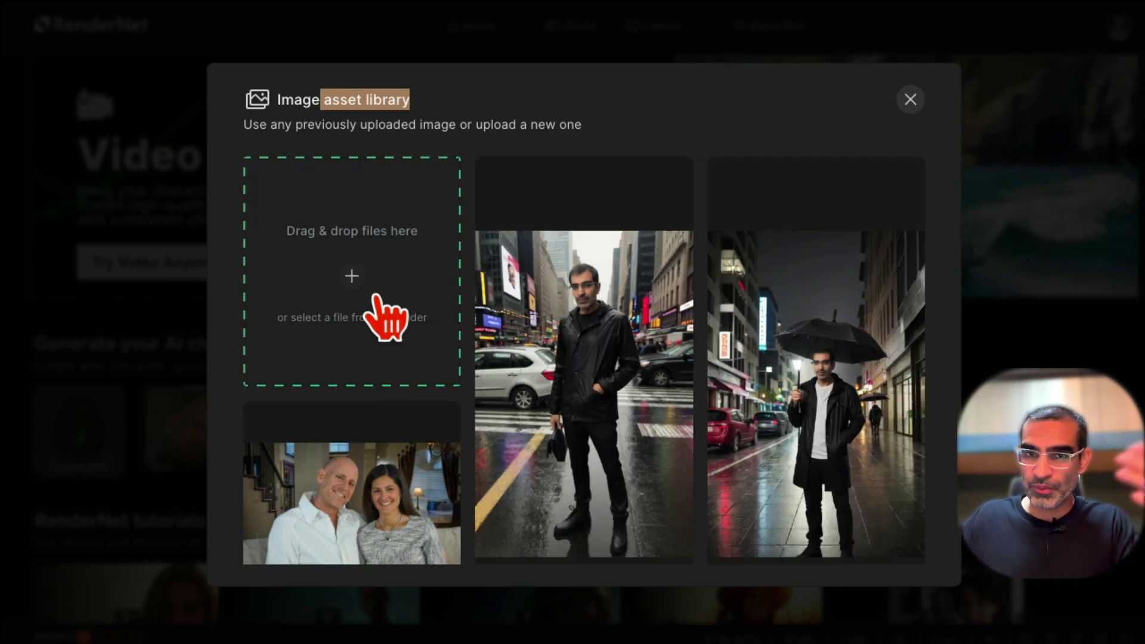
- Use the photo of the man holding an umbrella as source image and extend the video prompt to "a man walking in the rain holding an umbrella"
left_click(844, 371)
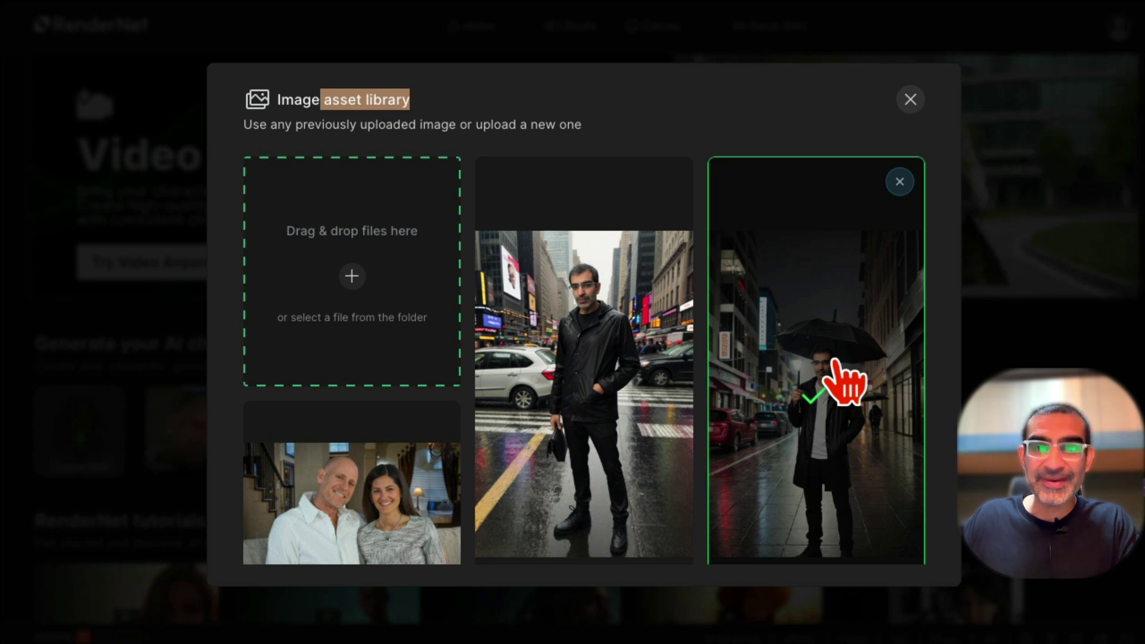
left_click(814, 400)
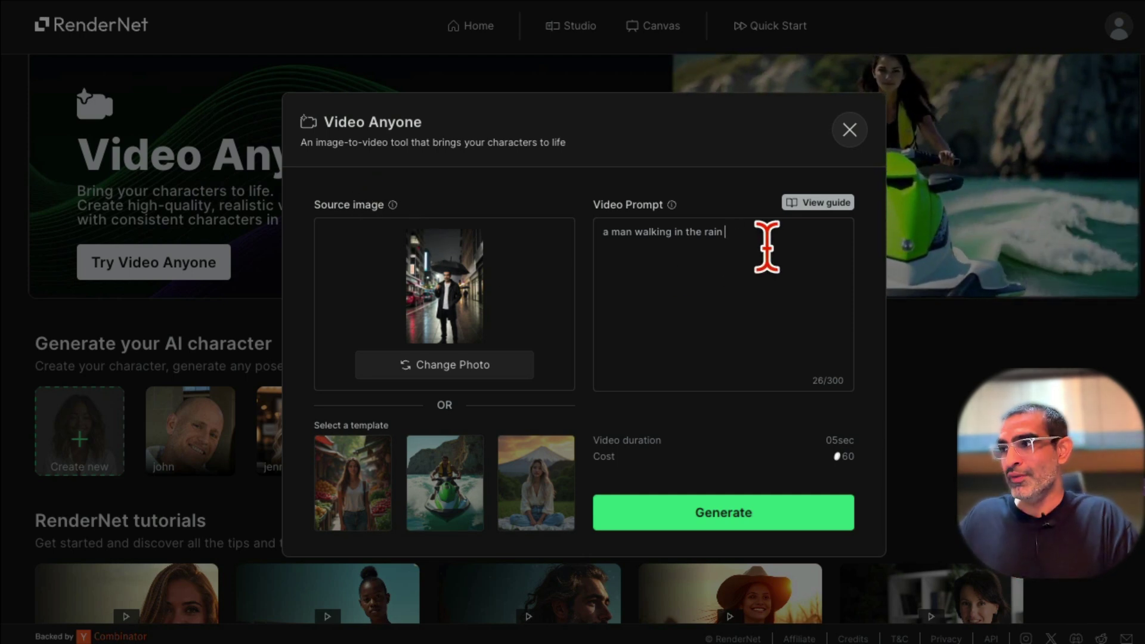
left_click_drag(767, 247, 621, 233)
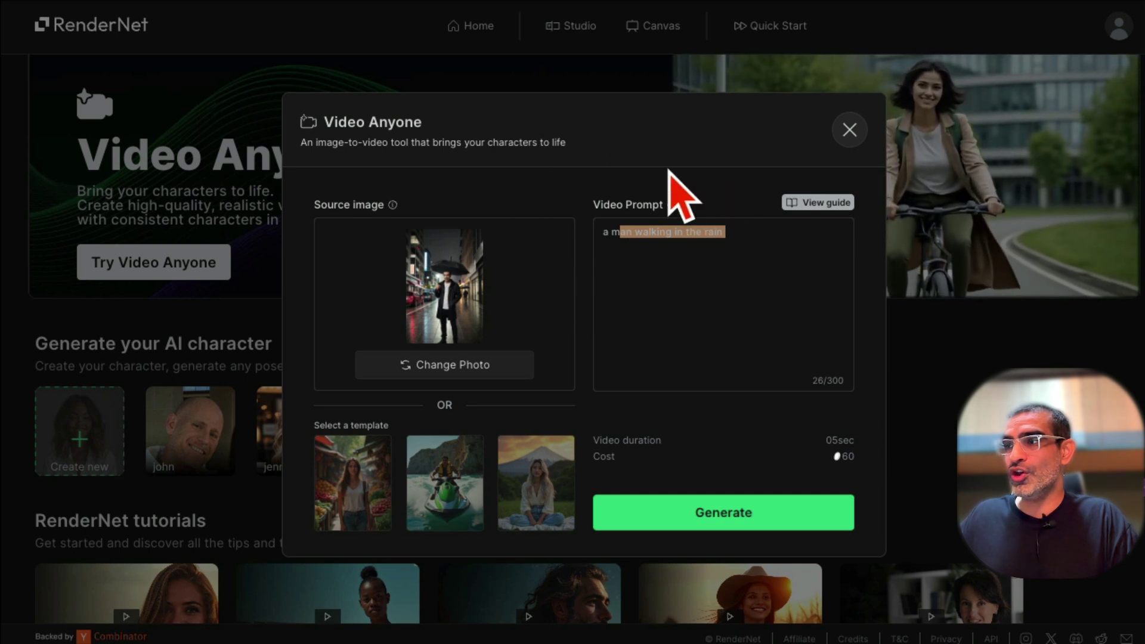
left_click(705, 285)
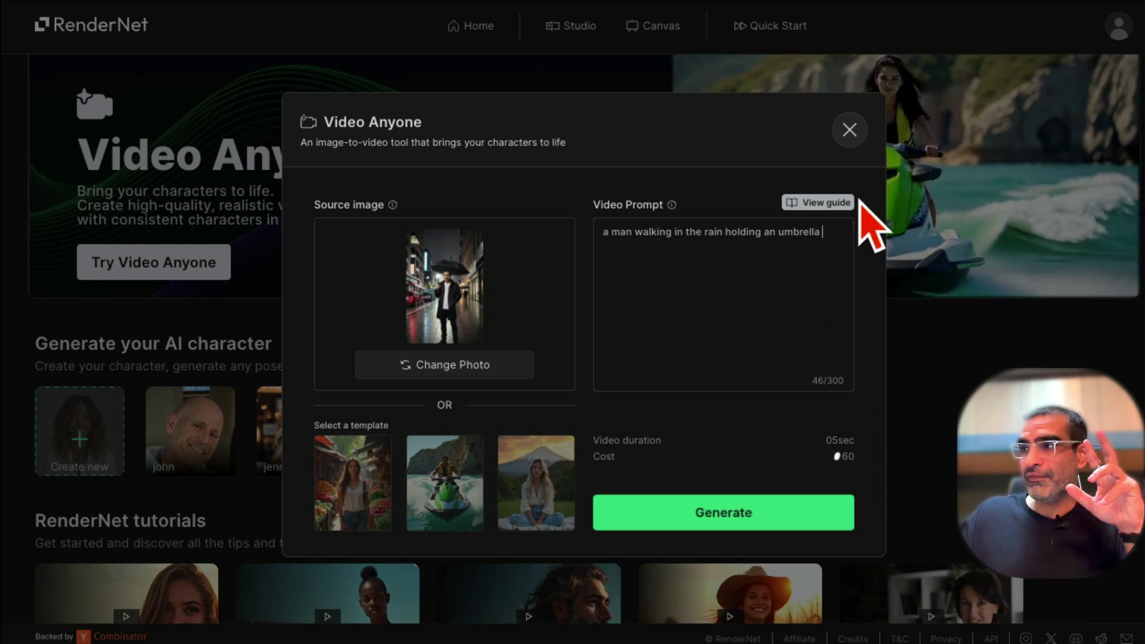
- Open the Video Anyone guide and read its section on how to write a video prompt
left_click(802, 203)
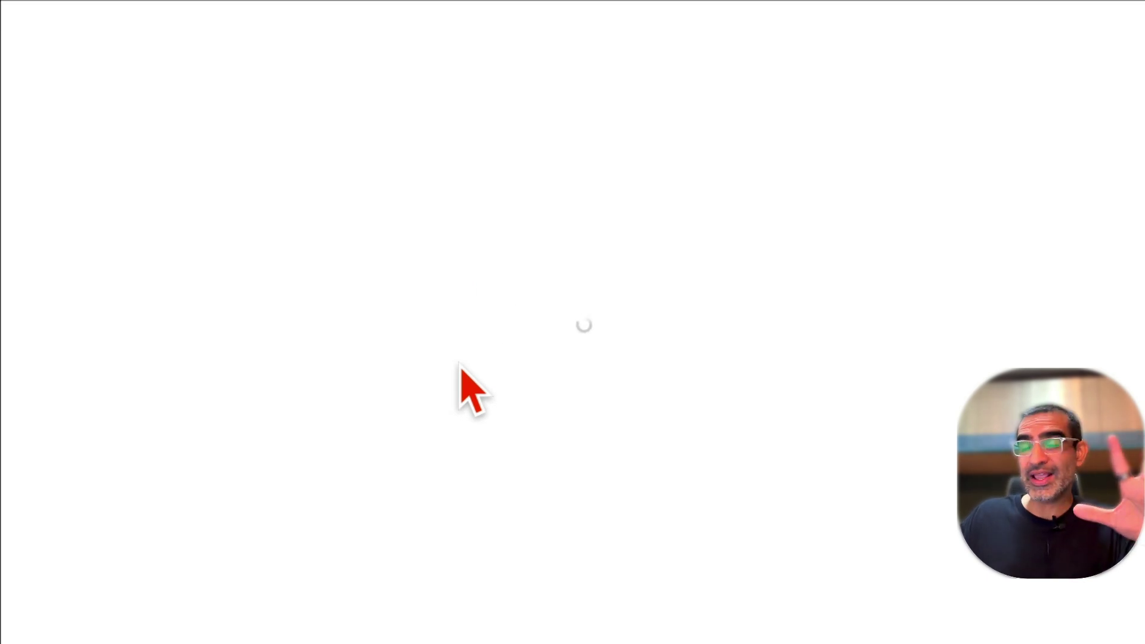
scroll(686, 350, "down", 10)
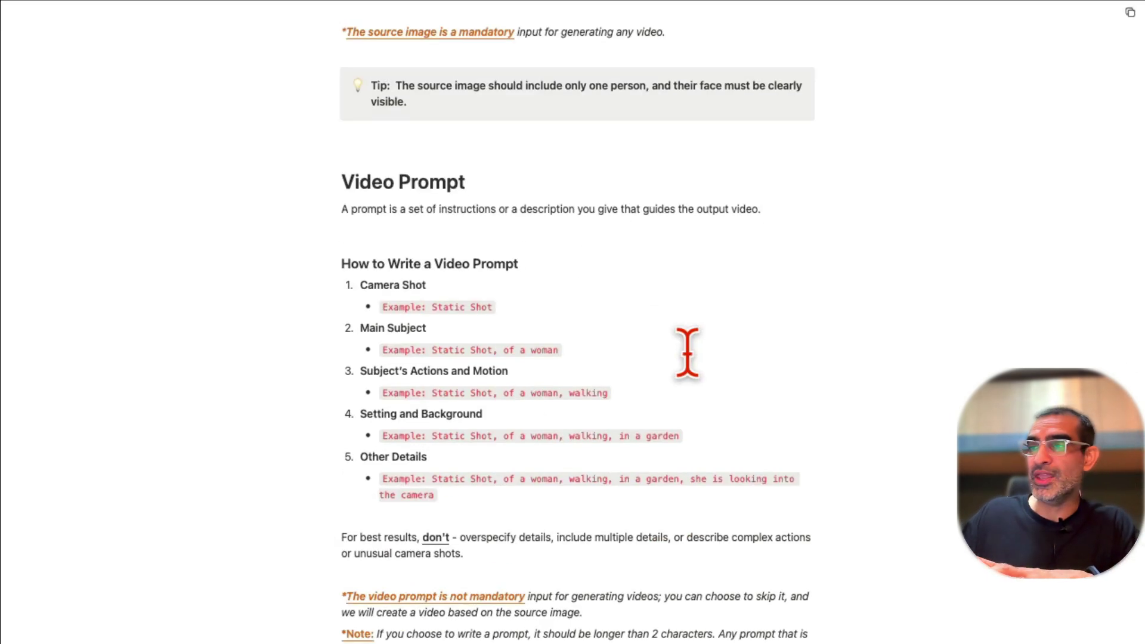
left_click_drag(360, 211, 632, 409)
left_click(654, 426)
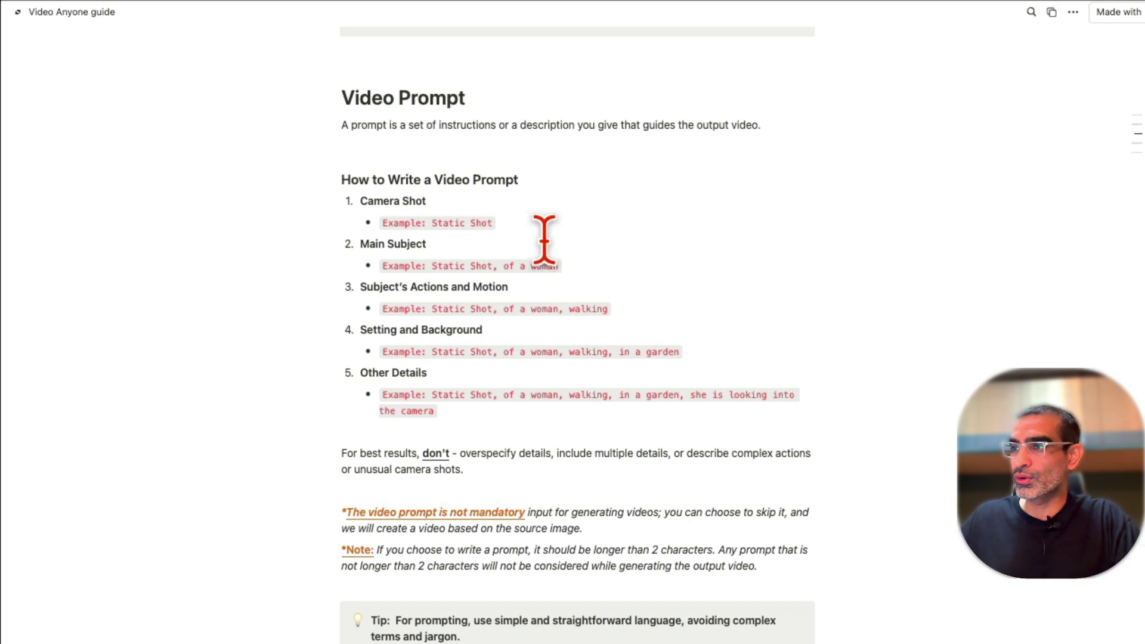
left_click_drag(360, 243, 597, 351)
scroll(741, 410, "down", 1)
- Review the guide's horse-riding example prompt and play the output videos of the horse rider and the running man
scroll(742, 410, "down", 15)
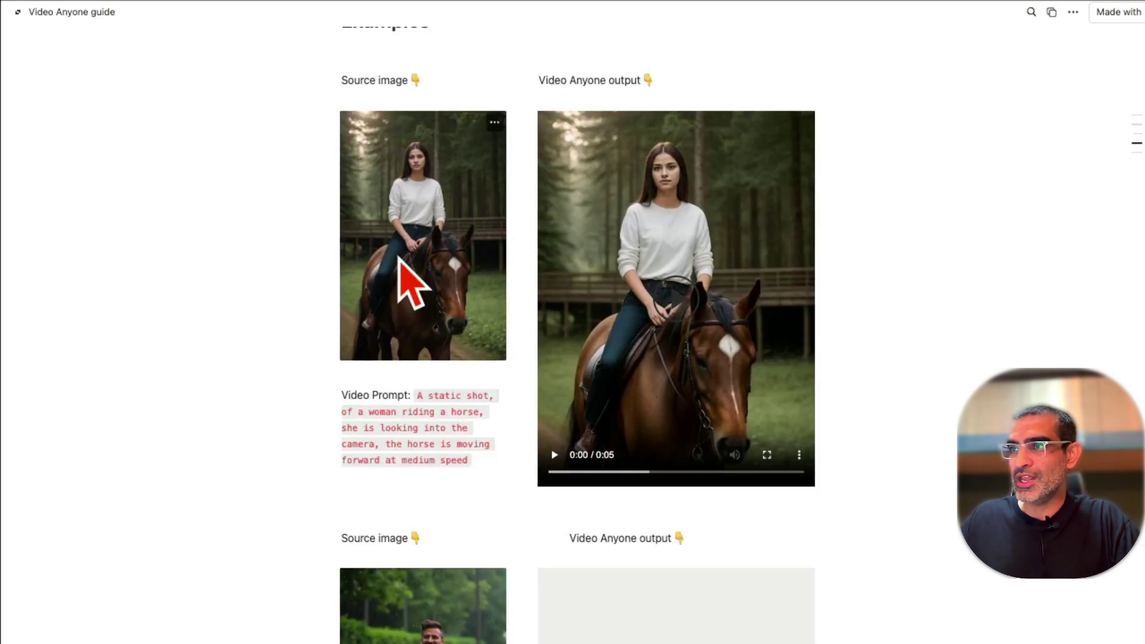
left_click_drag(406, 395, 460, 469)
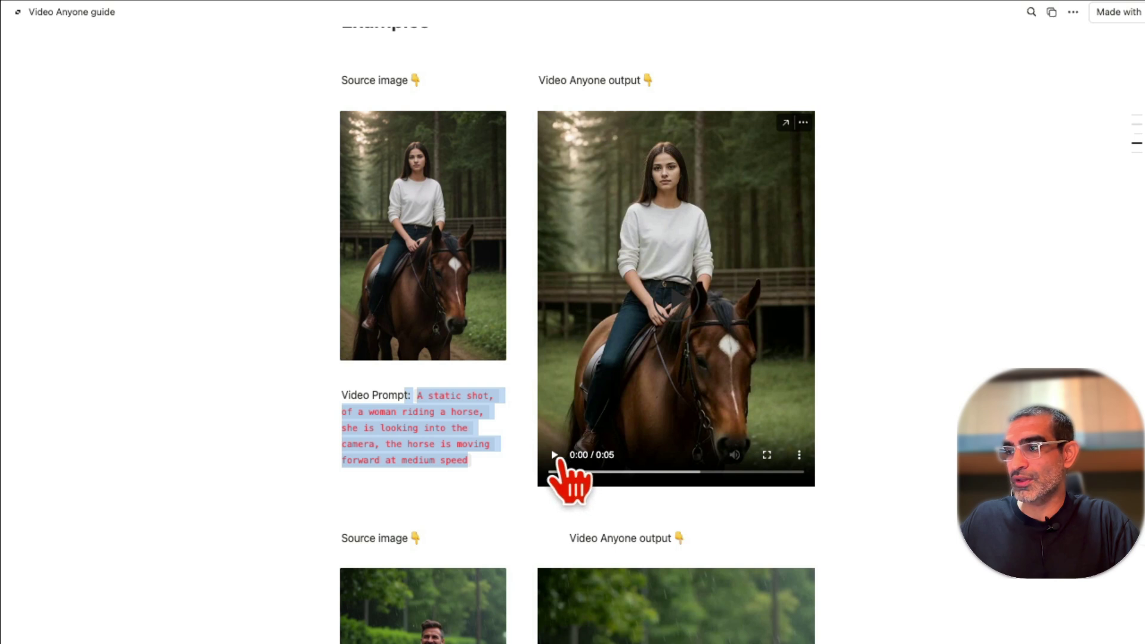
left_click(555, 456)
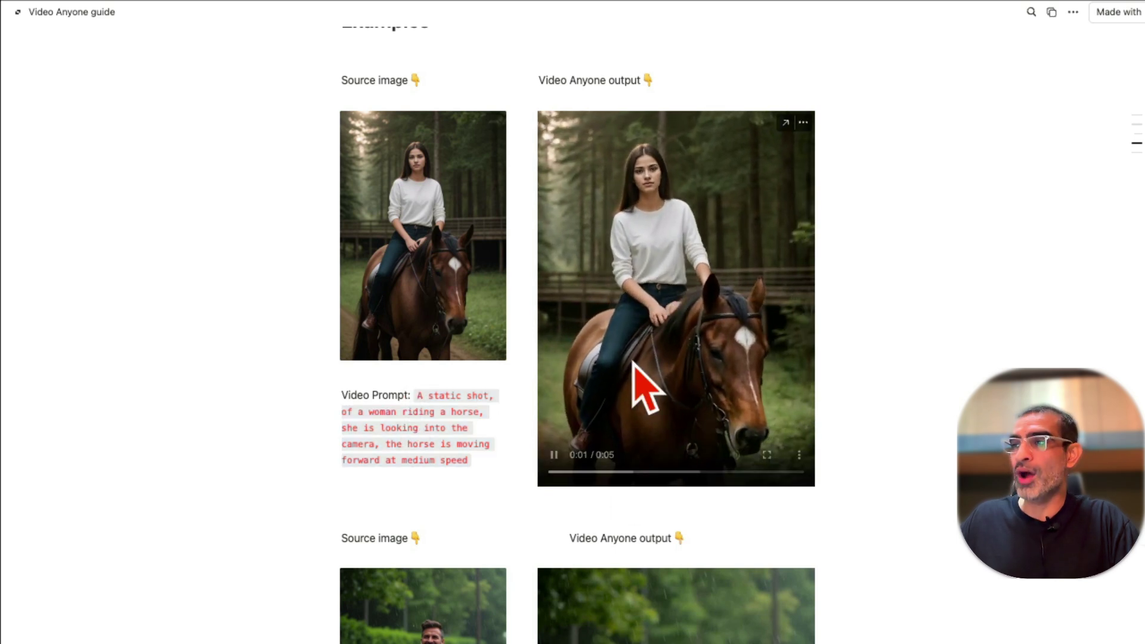
left_click(585, 457)
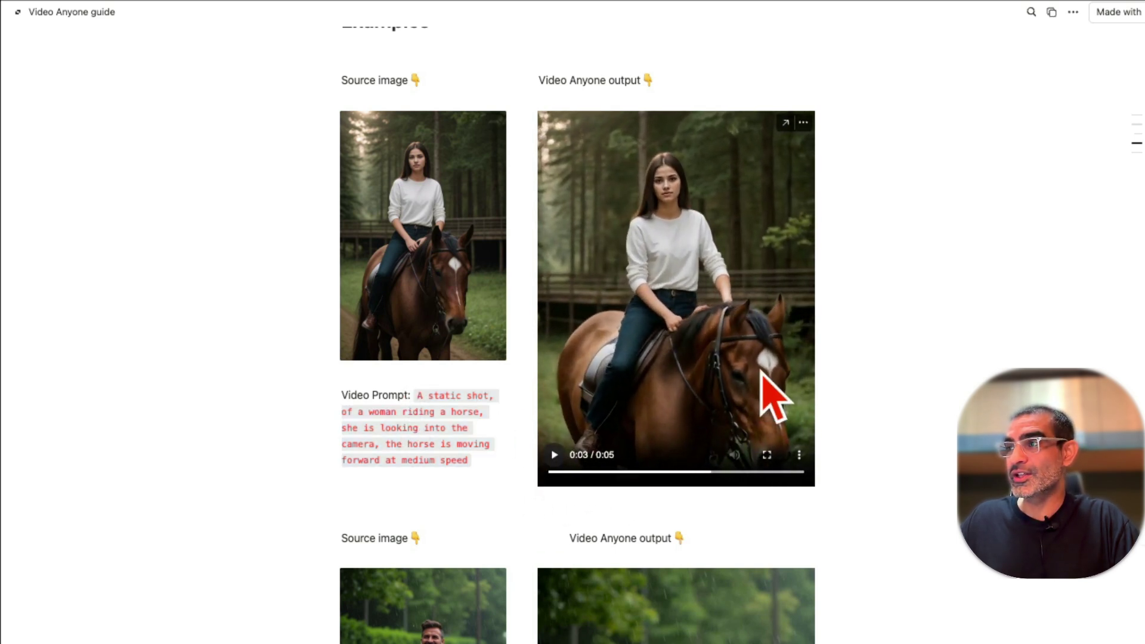
scroll(761, 371, "down", 6)
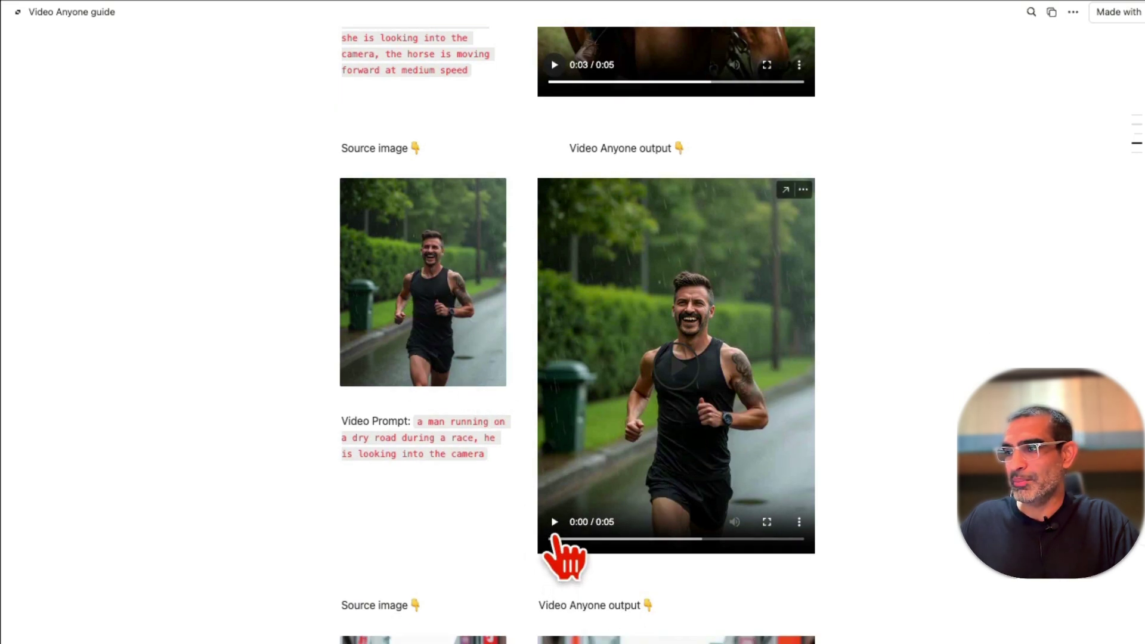
left_click(555, 522)
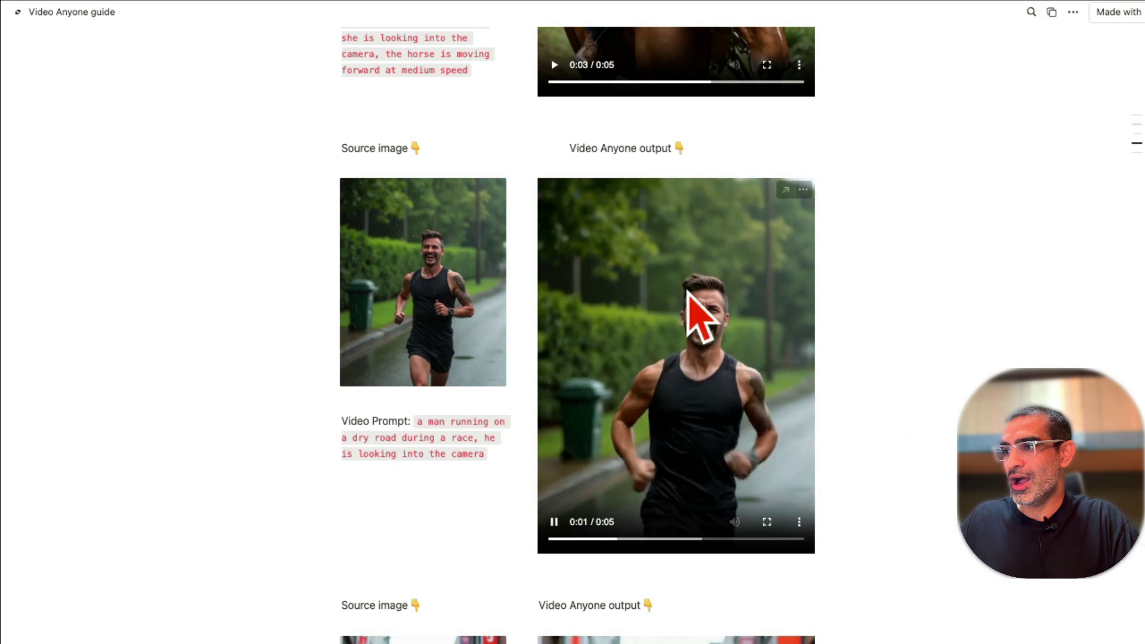
- Look through the guide's further examples and play the output video of the man on the jet ski
scroll(885, 414, "down", 15)
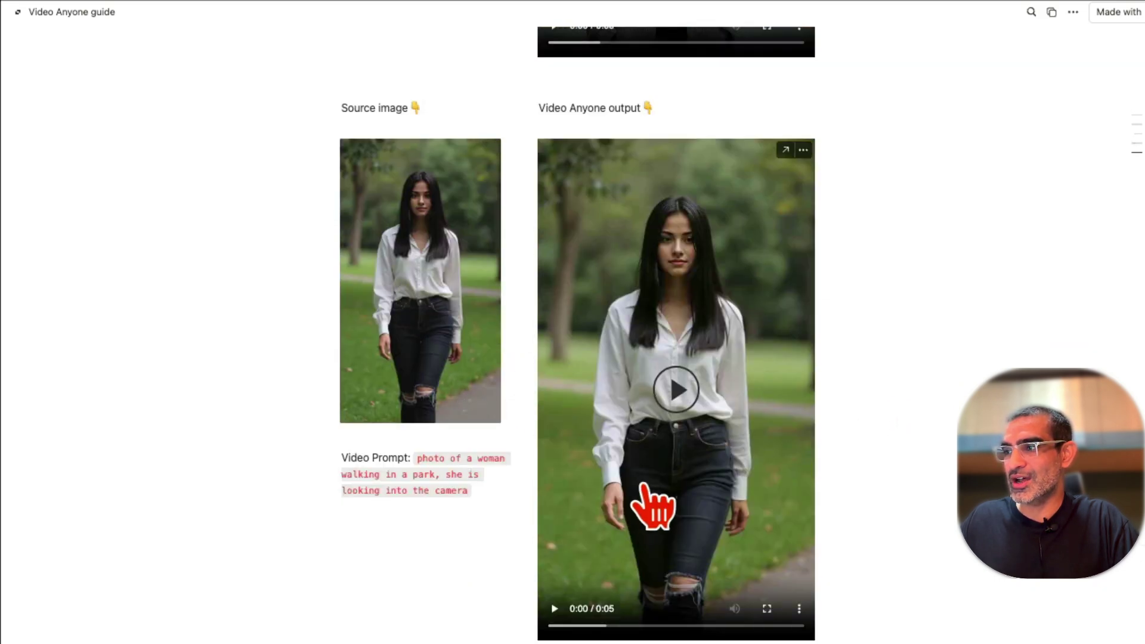
scroll(652, 498, "down", 8)
scroll(455, 455, "down", 2)
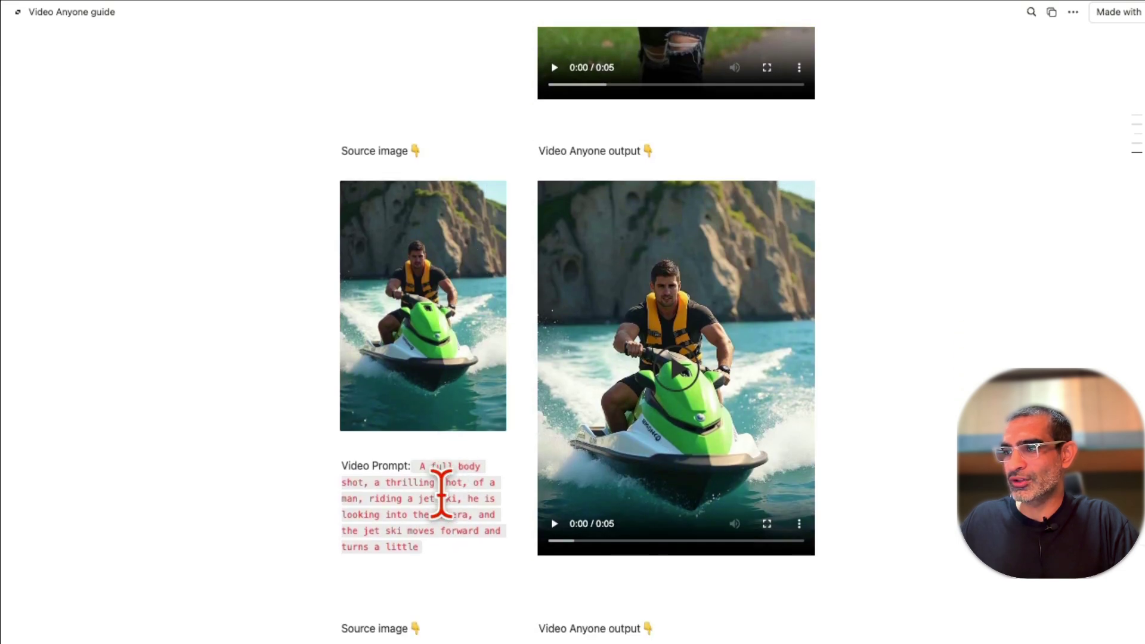
left_click(555, 503)
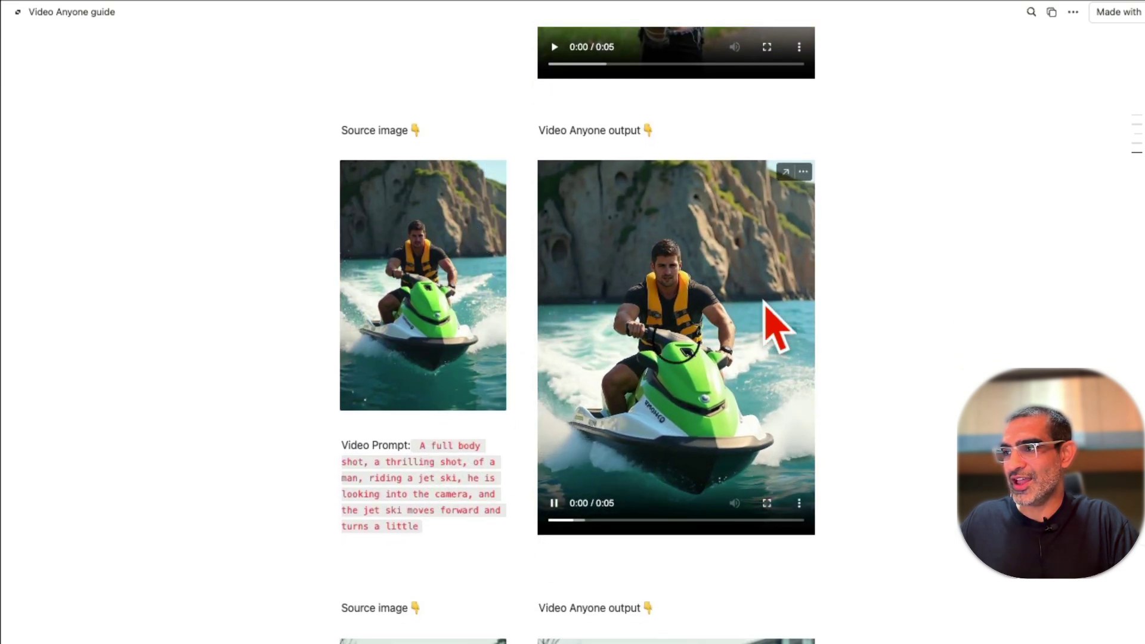
left_click(554, 504)
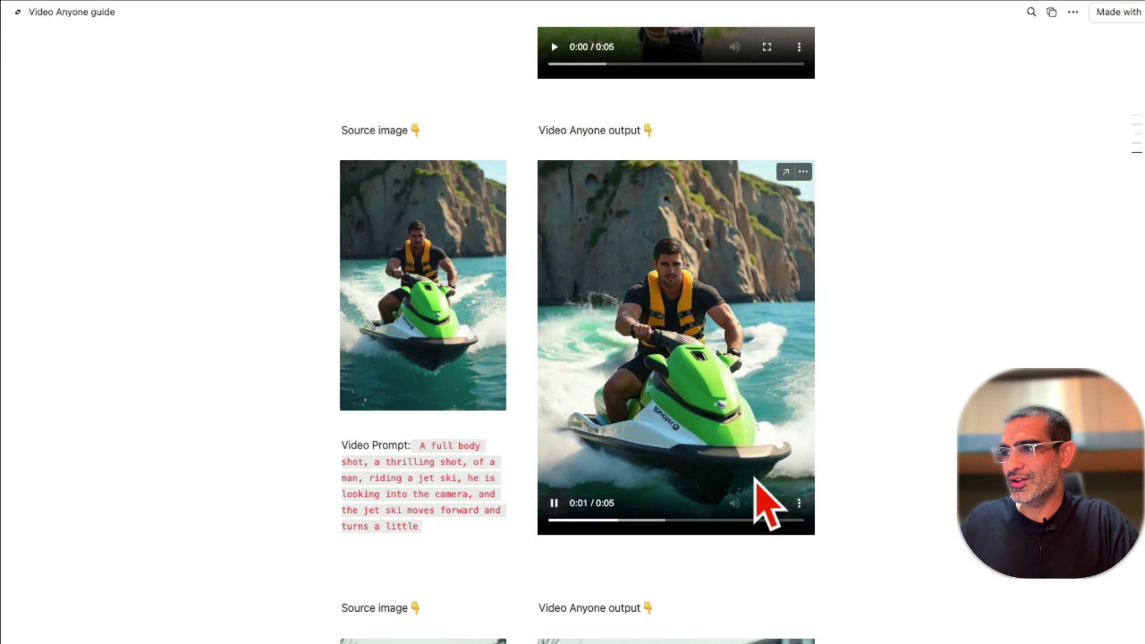
- Pause the guide's jet ski video, and view the generated video of the man with the umbrella in RenderNet before closing it
left_click(558, 496)
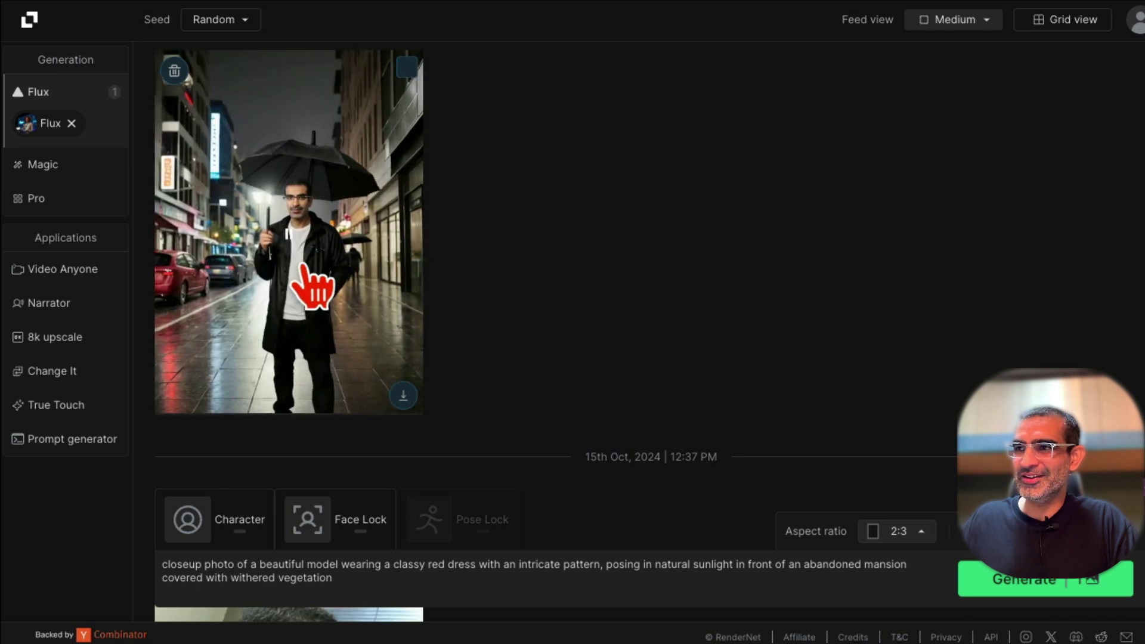
left_click(362, 307)
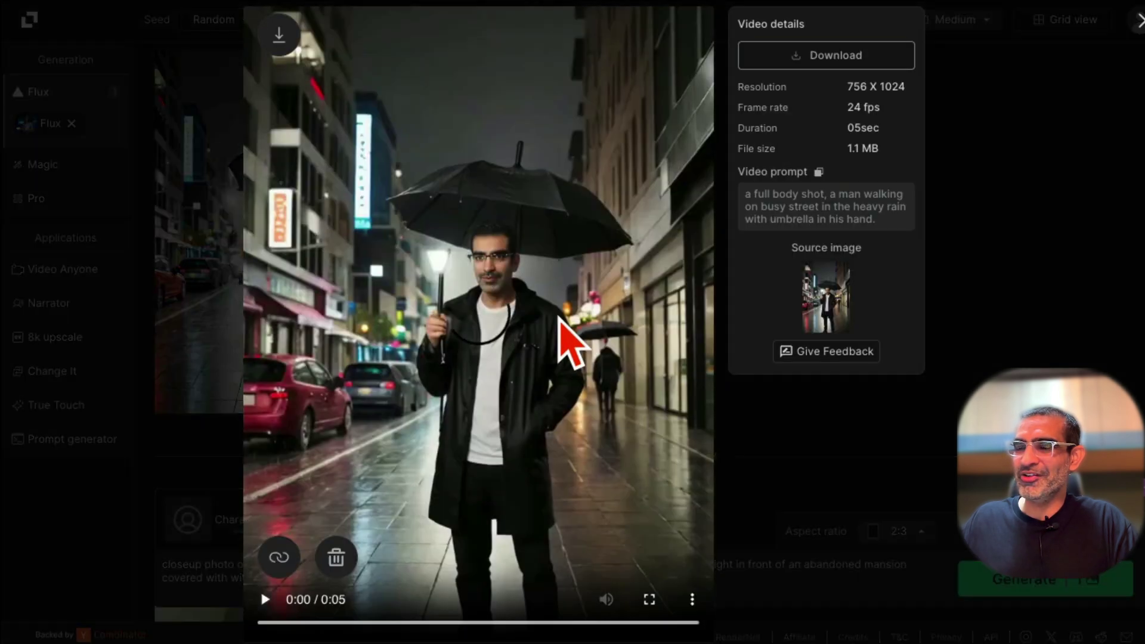
left_click(1051, 359)
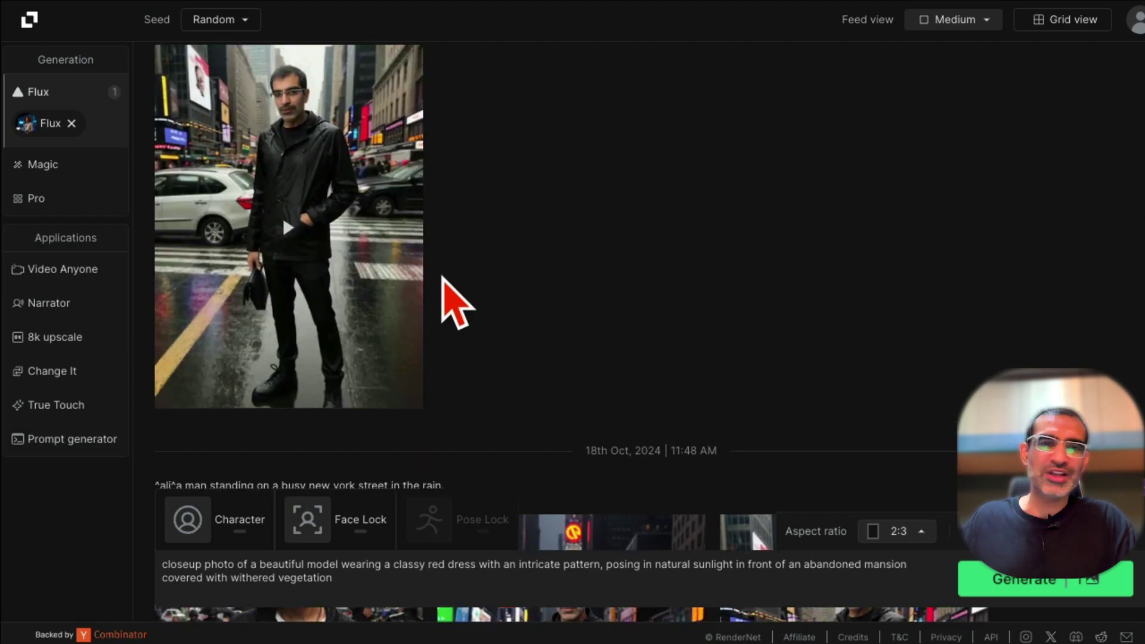
- Play the generated video of the man in the black jacket walking on the busy rainy street and close its preview
mouse_move(391, 254)
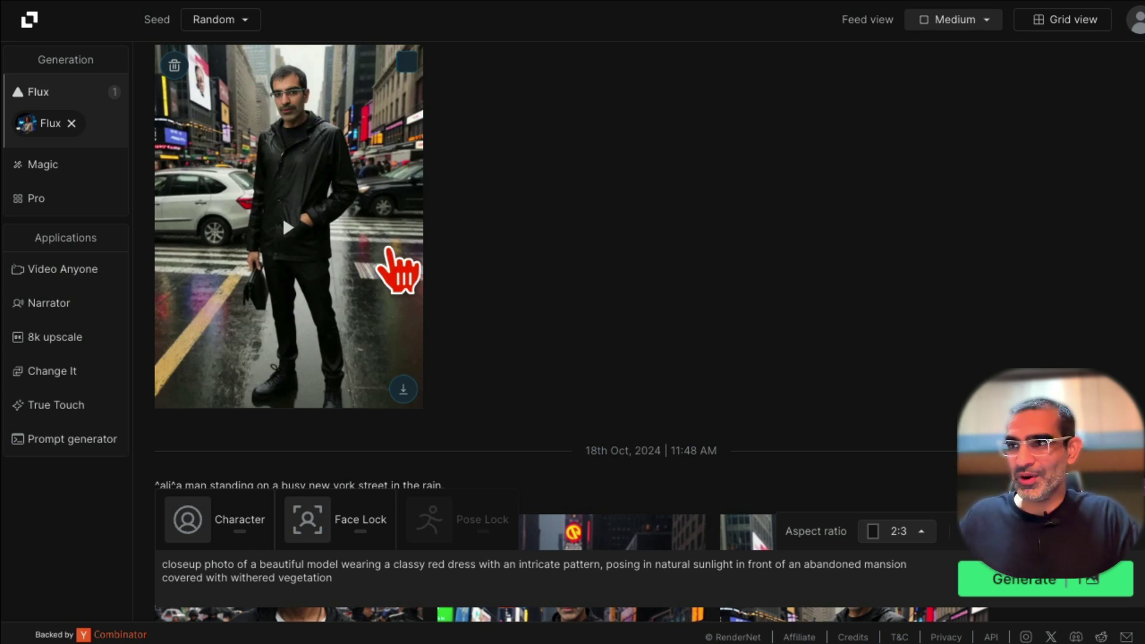
left_click(289, 227)
left_click(360, 262)
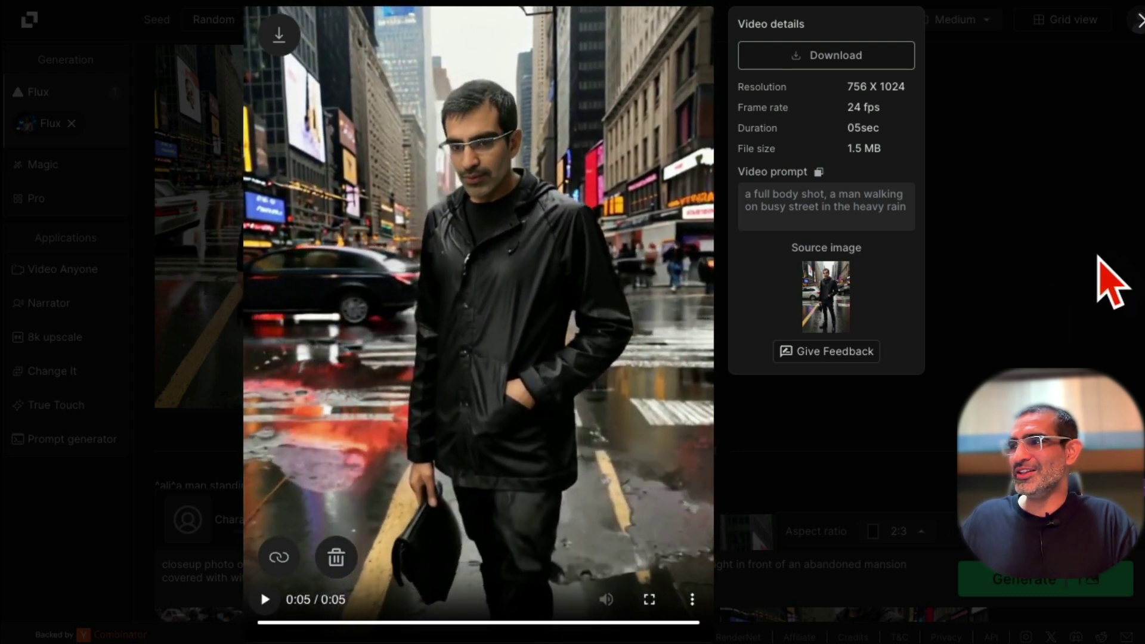
left_click(1039, 253)
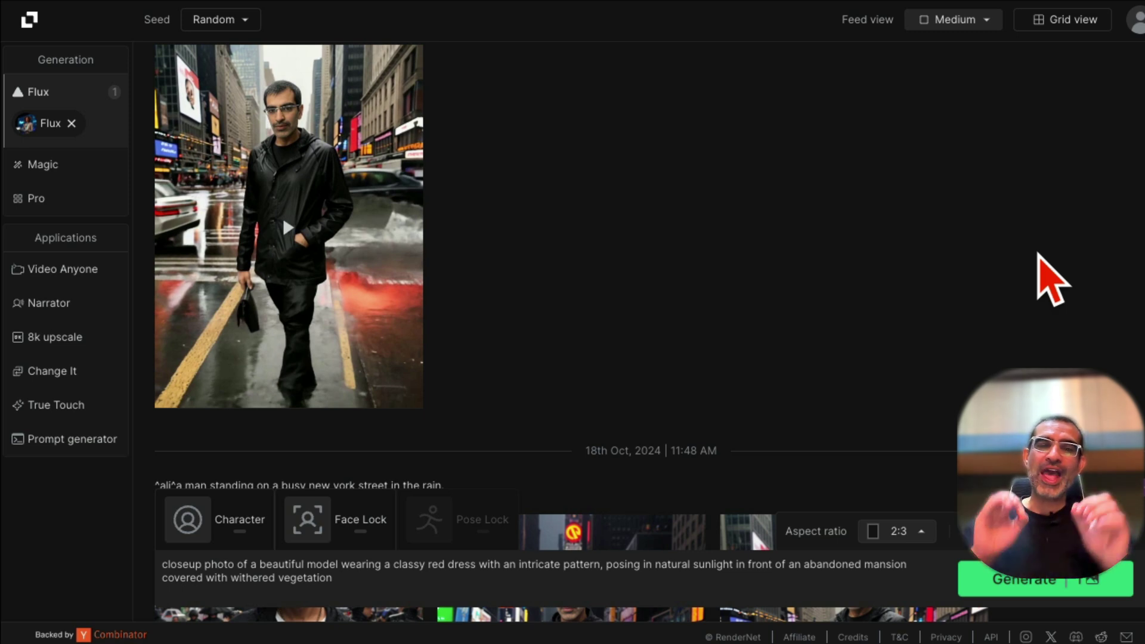